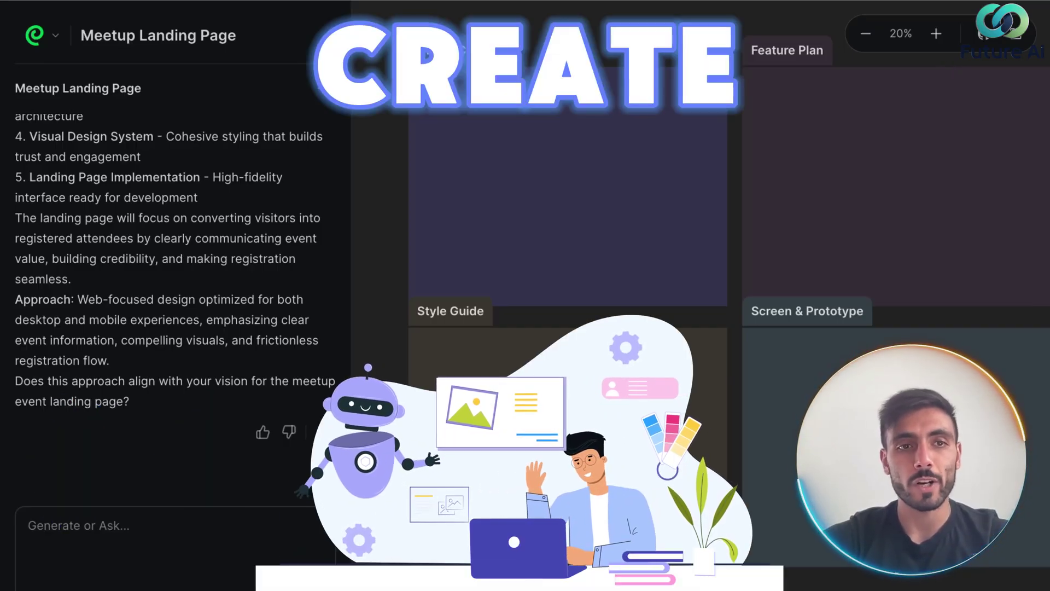
pyautogui.moveTo(103, 176); pyautogui.dragTo(142, 380)
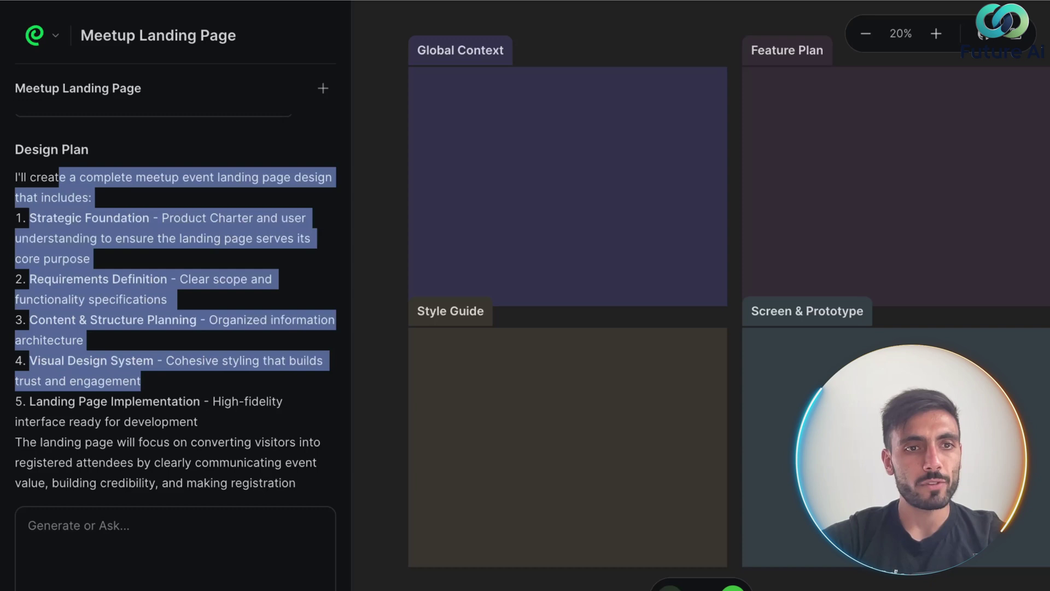
pyautogui.scroll(-1, 176, 287)
pyautogui.scroll(-3, 176, 287)
pyautogui.scroll(-1, 176, 288)
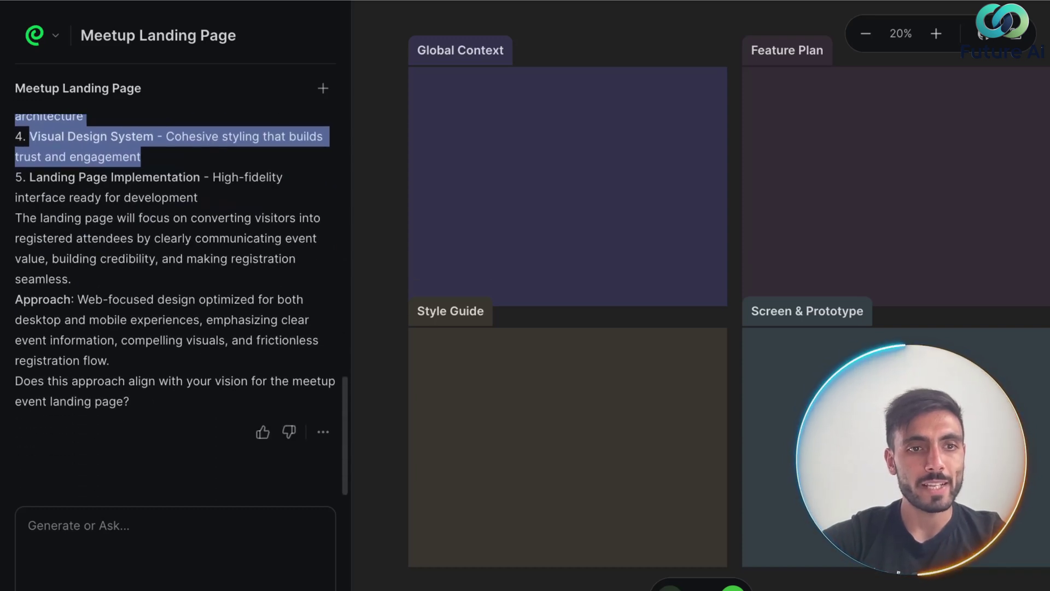
# Step: Reply 'yes' to the agent to approve the proposed design plan
pyautogui.click(175, 534)
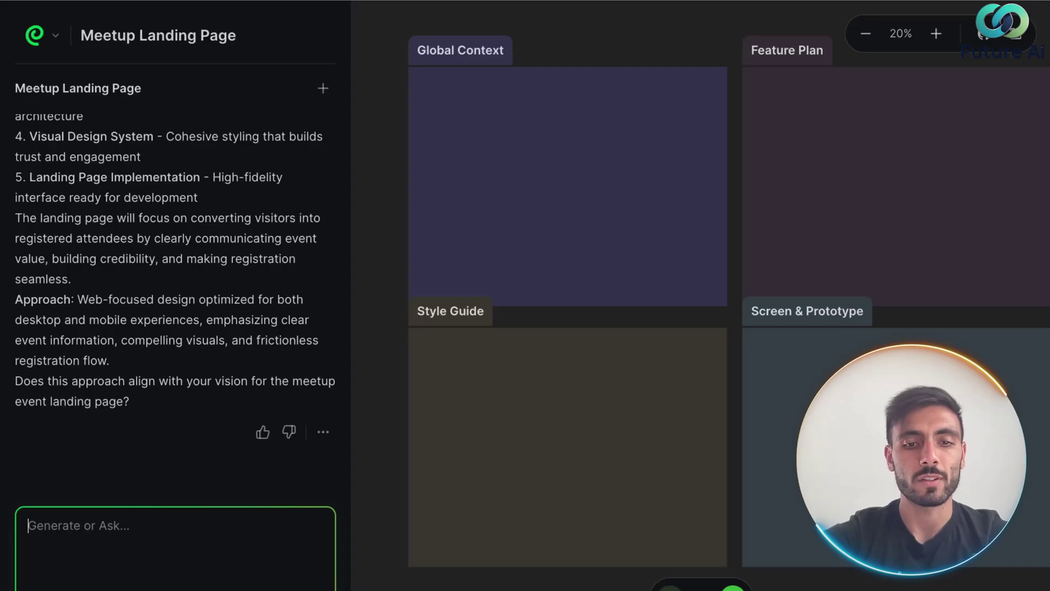
pyautogui.write('yes')
pyautogui.press('Return')
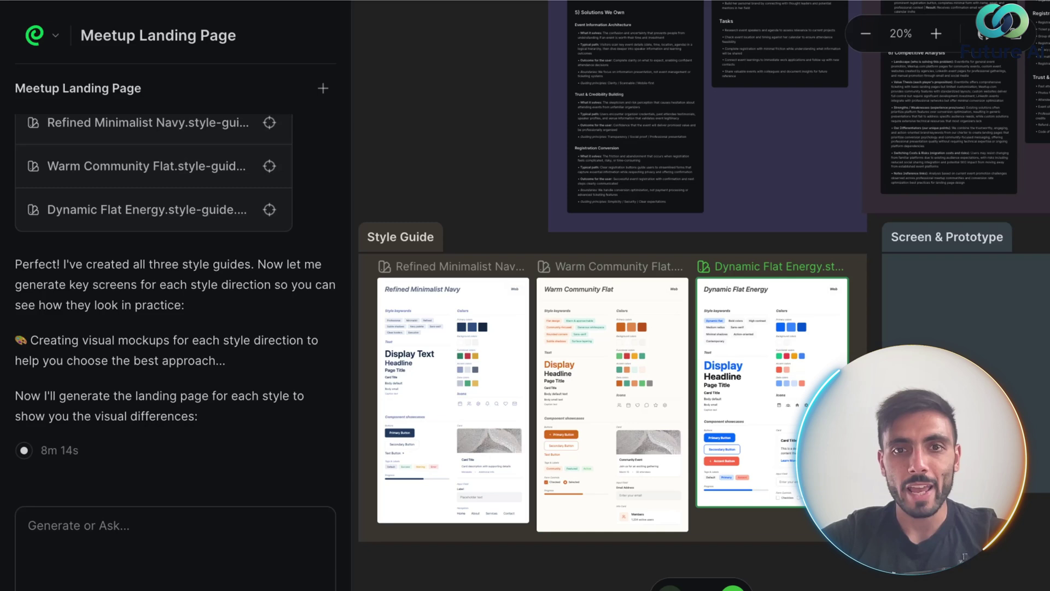
# Step: Select the Dynamic Flat Energy style guide card while the three landing screens generate
pyautogui.click(824, 426)
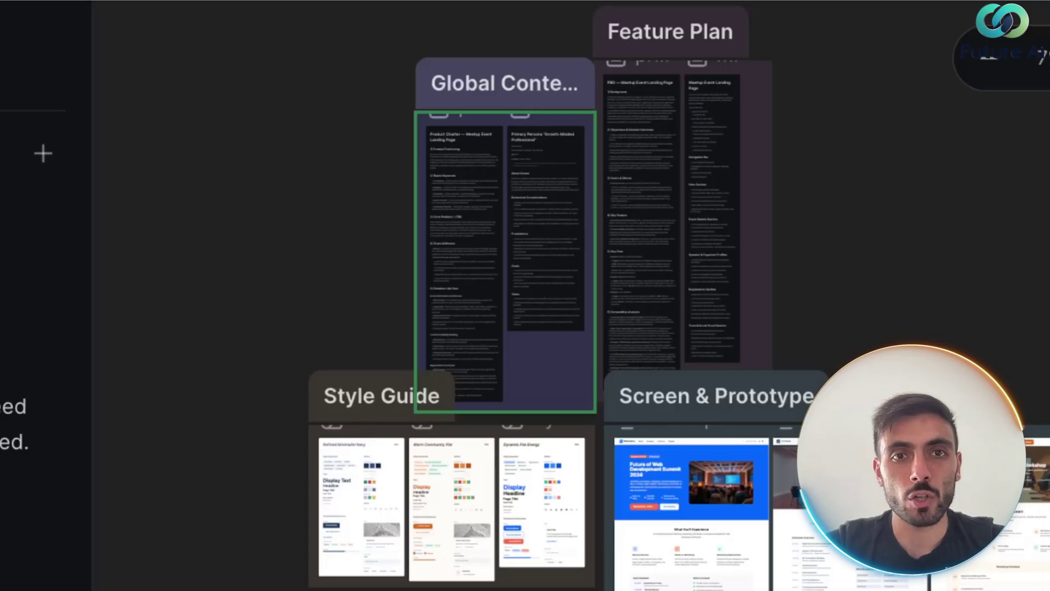
# Step: Zoom in on the Global Context documents on the canvas
pyautogui.moveTo(588, 47); pyautogui.dragTo(512, 48)
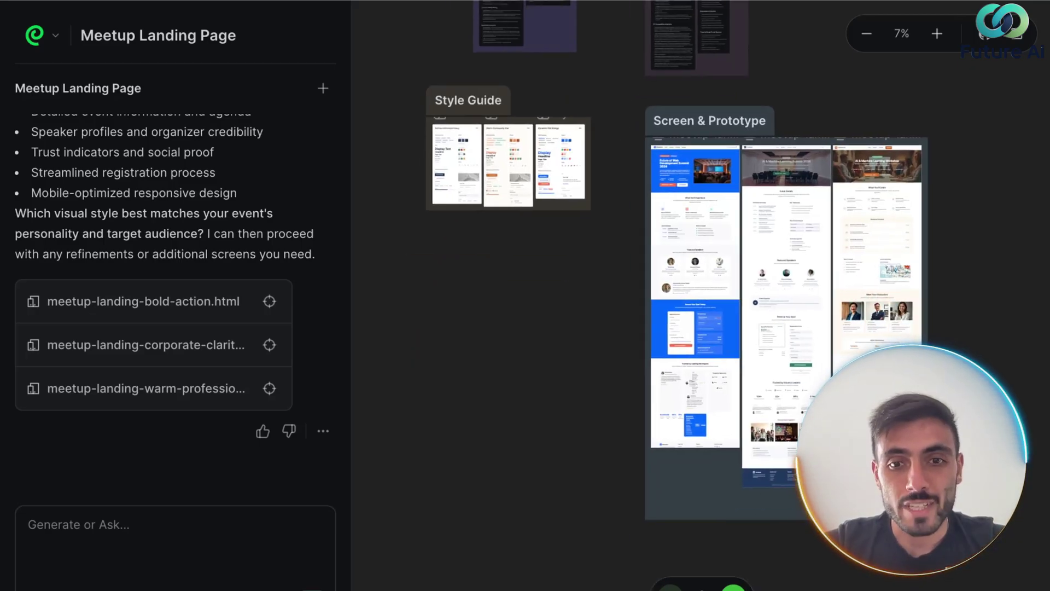
pyautogui.scroll(-1, 677, 260)
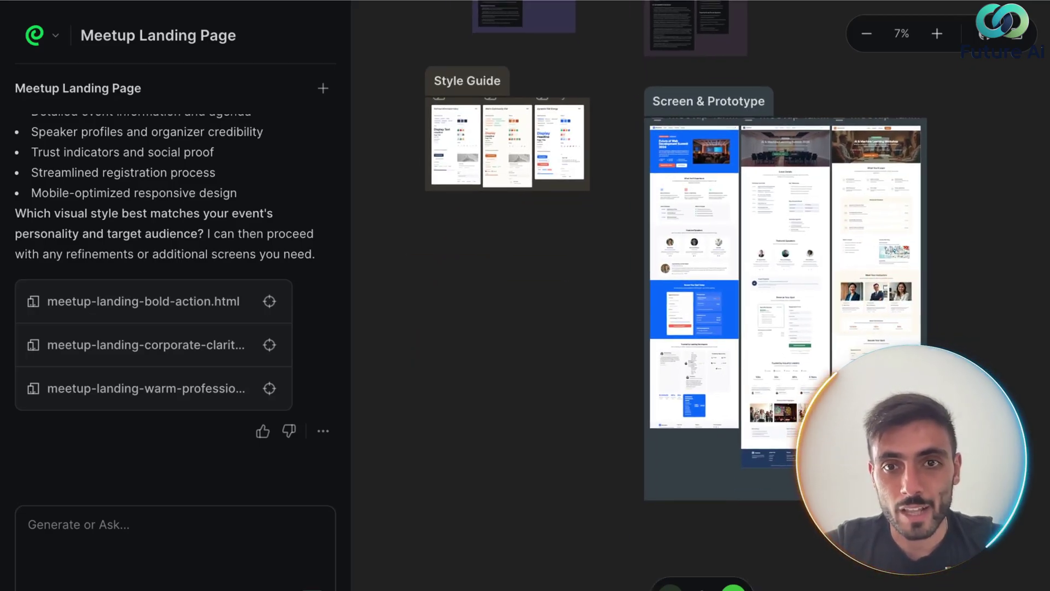